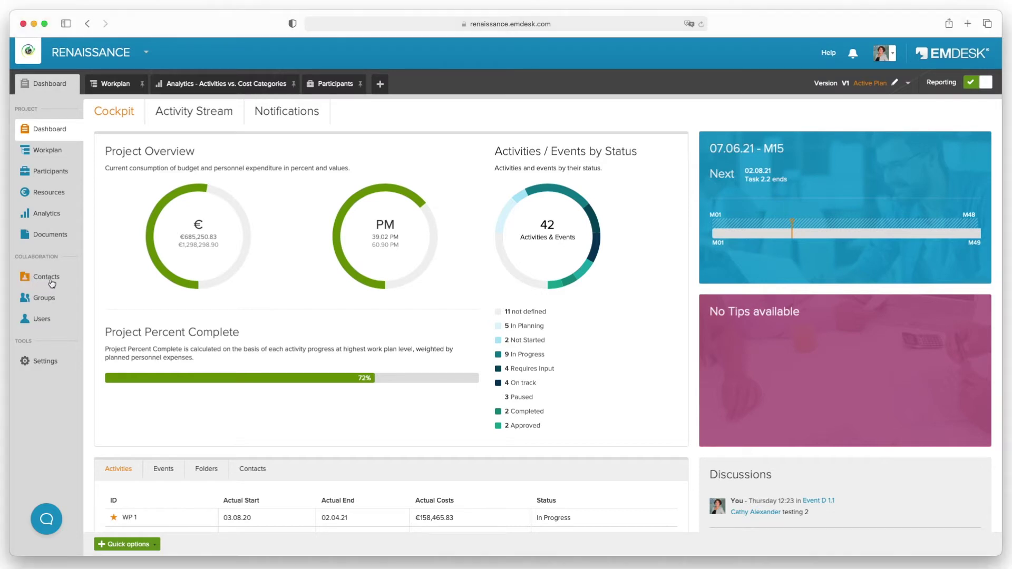
- From Contacts, start a new meeting with the topic 'Project Update'
{"action": "left_click", "coordinate": [50, 279]}
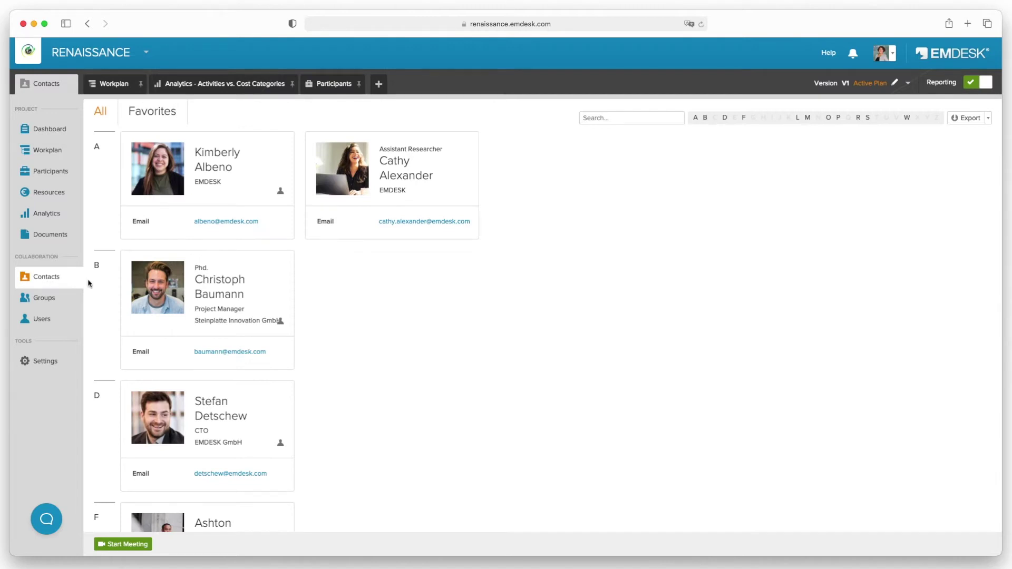
{"action": "left_click", "coordinate": [124, 544]}
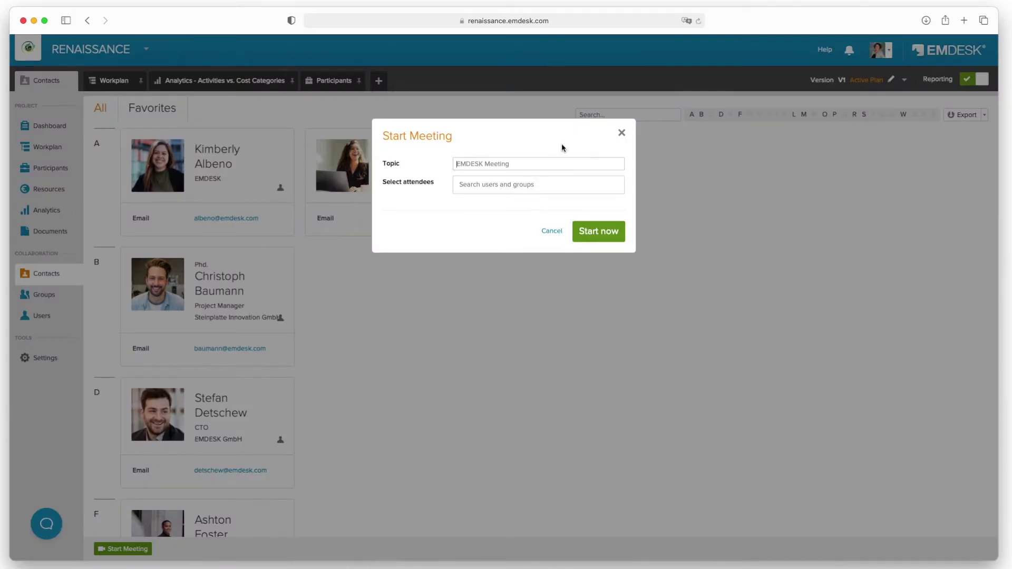
{"action": "type", "text": "Project Update"}
- Invite two users and the Deliverable Peer Reviewers group, then start the meeting now
{"action": "left_click", "coordinate": [545, 182]}
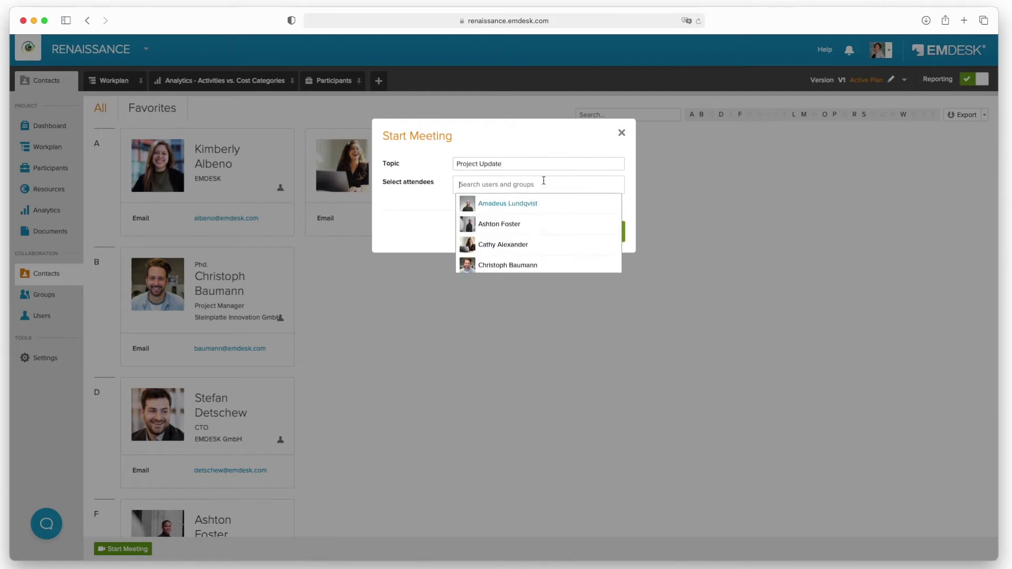
{"action": "left_click", "coordinate": [520, 204]}
{"action": "left_click", "coordinate": [509, 205]}
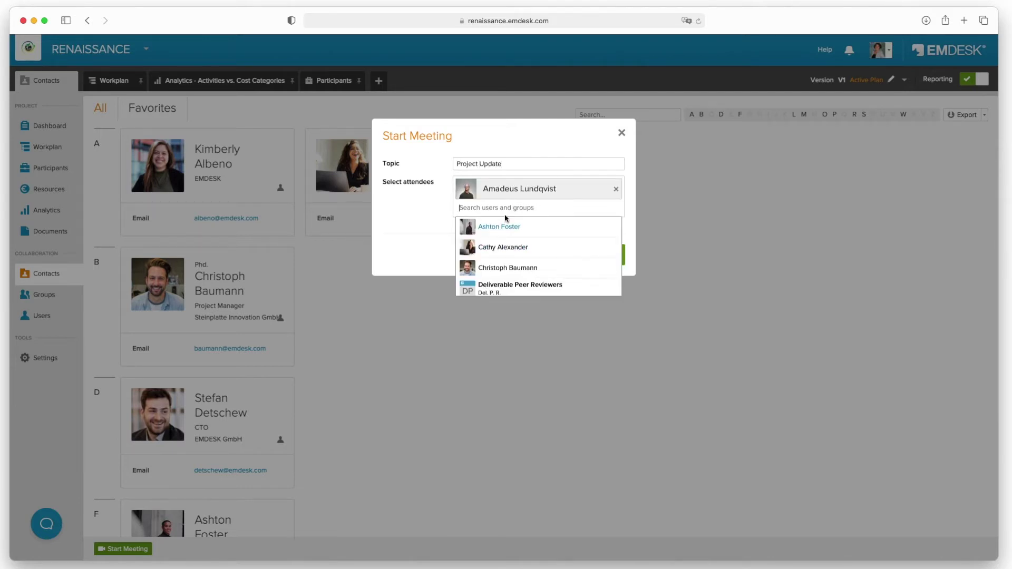
{"action": "left_click", "coordinate": [500, 231]}
{"action": "left_click", "coordinate": [497, 231]}
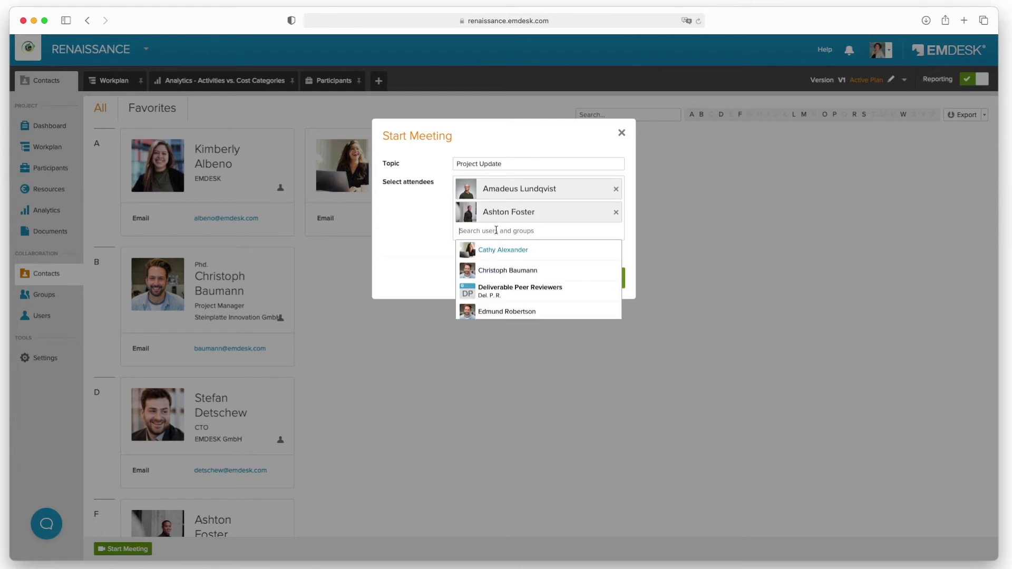
{"action": "left_click", "coordinate": [499, 293]}
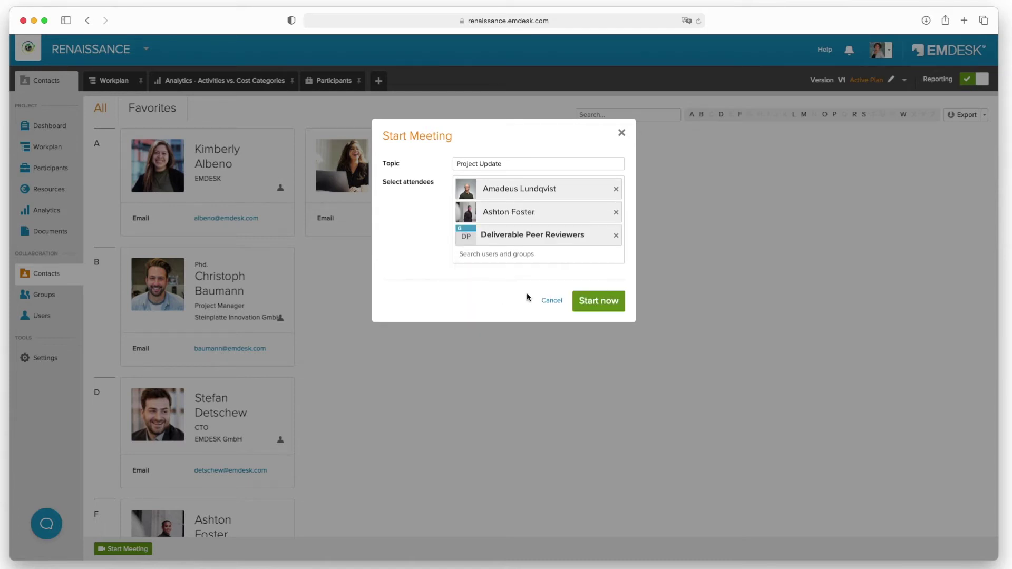
{"action": "left_click", "coordinate": [590, 306]}
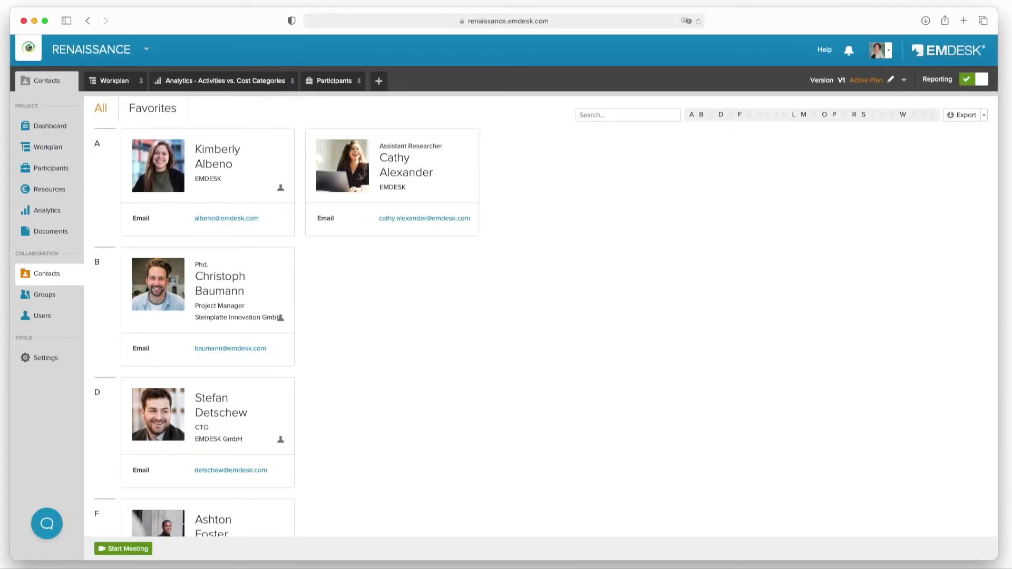
{"action": "mouse_move", "coordinate": [451, 155]}
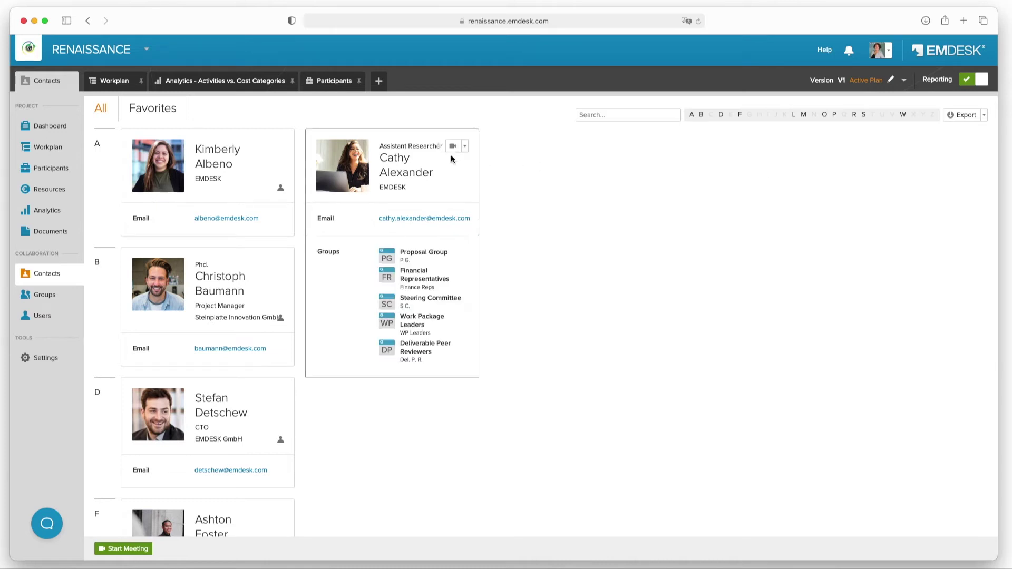
{"action": "left_click", "coordinate": [453, 147]}
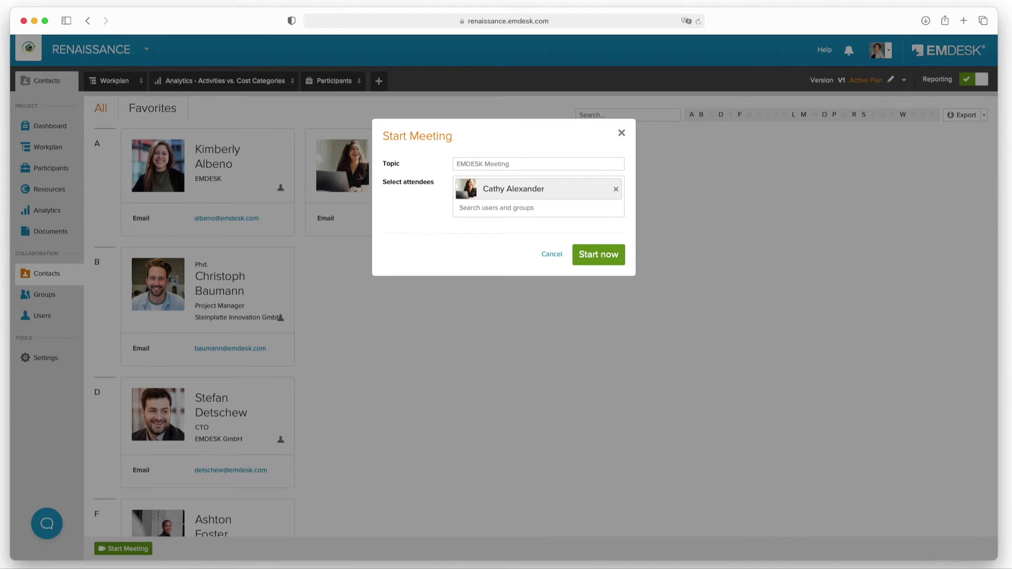
{"action": "left_click", "coordinate": [621, 133]}
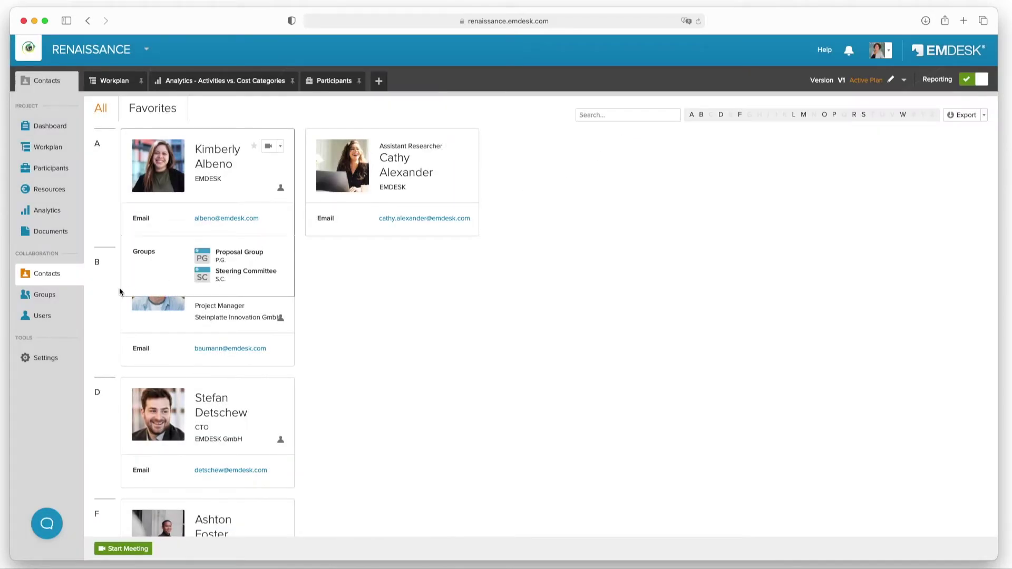
{"action": "left_click", "coordinate": [52, 293]}
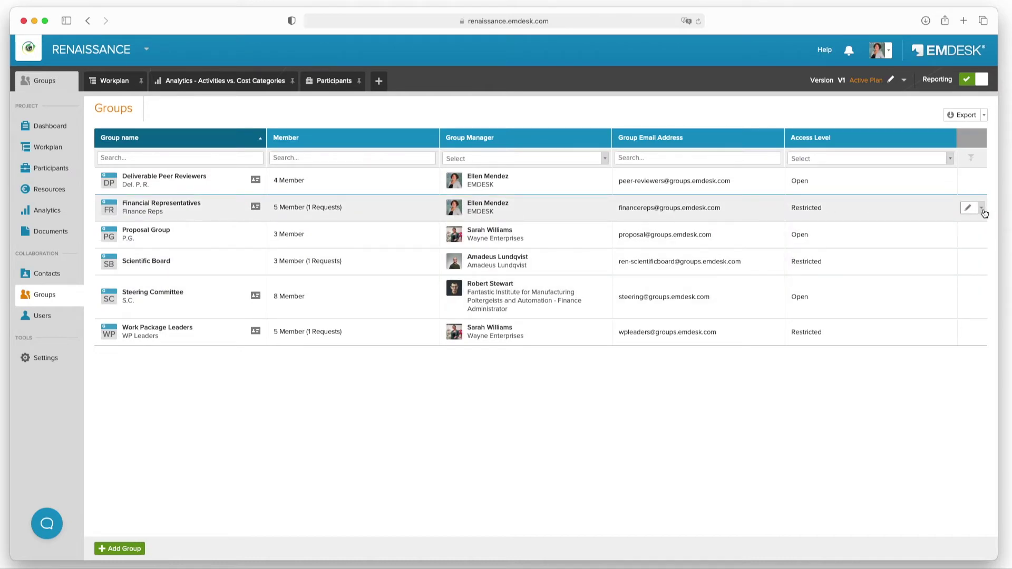
- Start a meeting with the Financial Representatives group from its row's action menu
{"action": "left_click", "coordinate": [982, 210]}
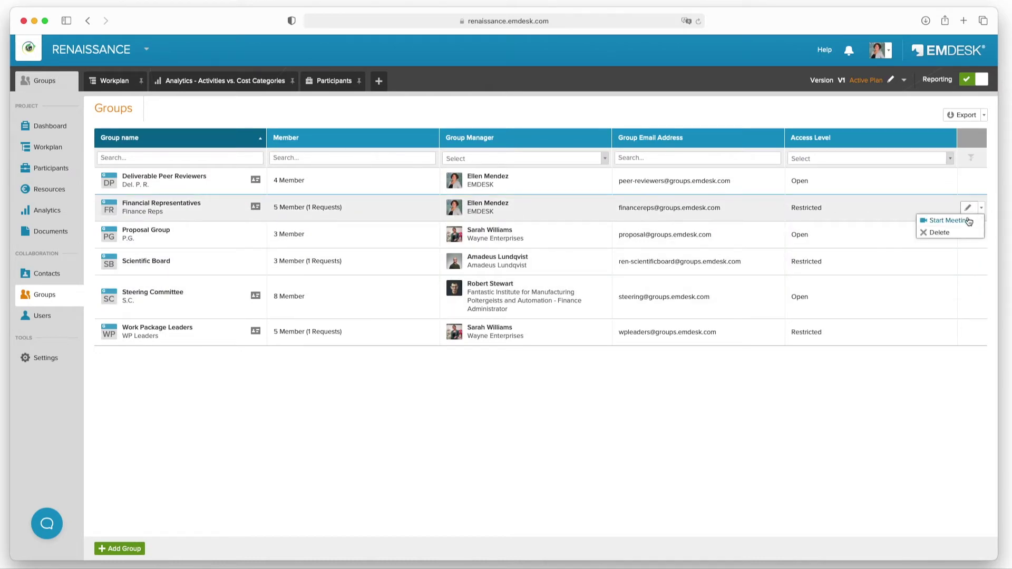
{"action": "left_click", "coordinate": [974, 224]}
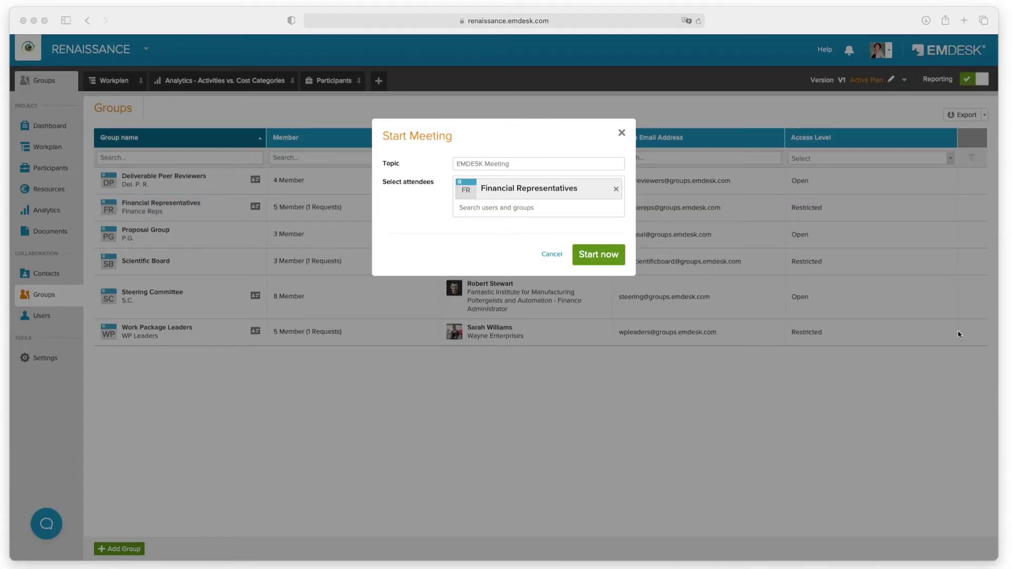
{"action": "left_click", "coordinate": [595, 260]}
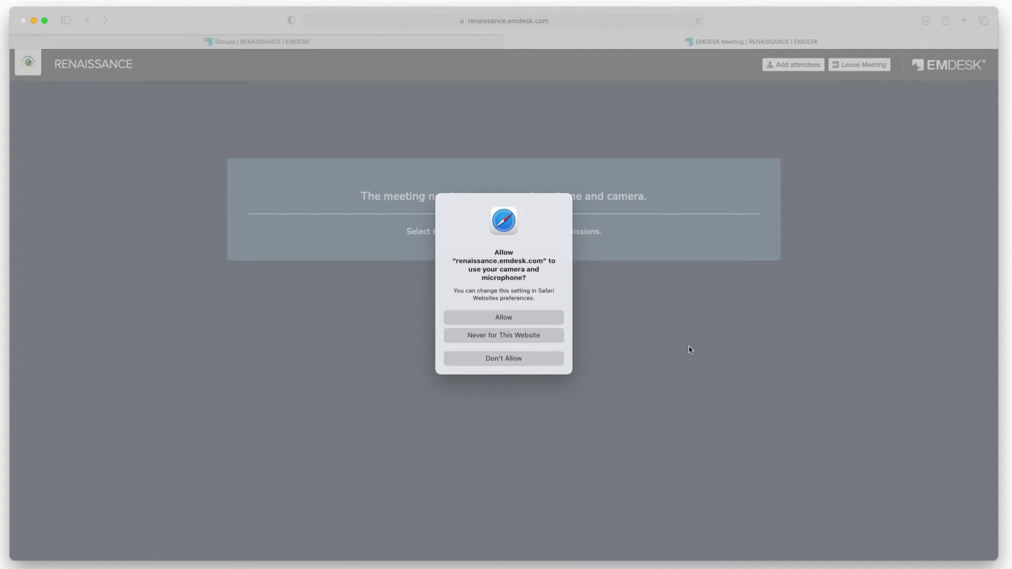
- Allow camera and microphone access so the group meeting goes live
{"action": "left_click", "coordinate": [530, 317]}
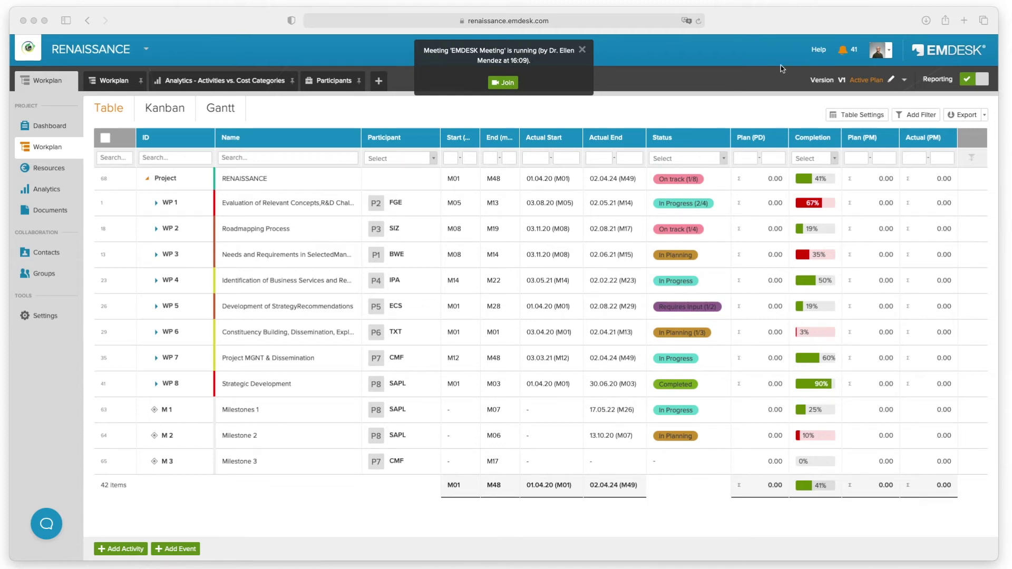
- Rejoin the running EMDESK Meeting from its notification's Join link
{"action": "left_click", "coordinate": [846, 53]}
{"action": "left_click", "coordinate": [845, 53]}
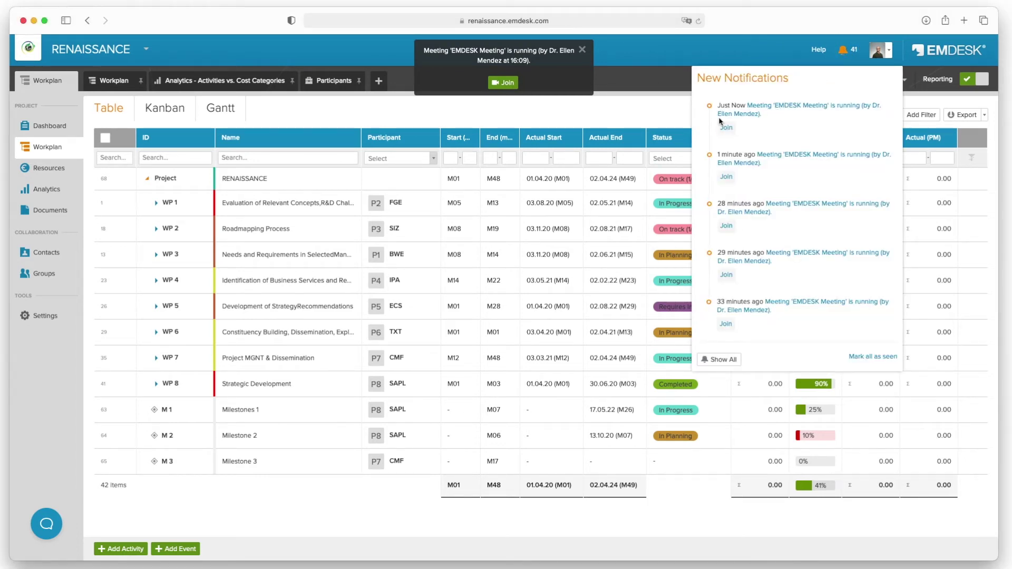
{"action": "left_click", "coordinate": [726, 128]}
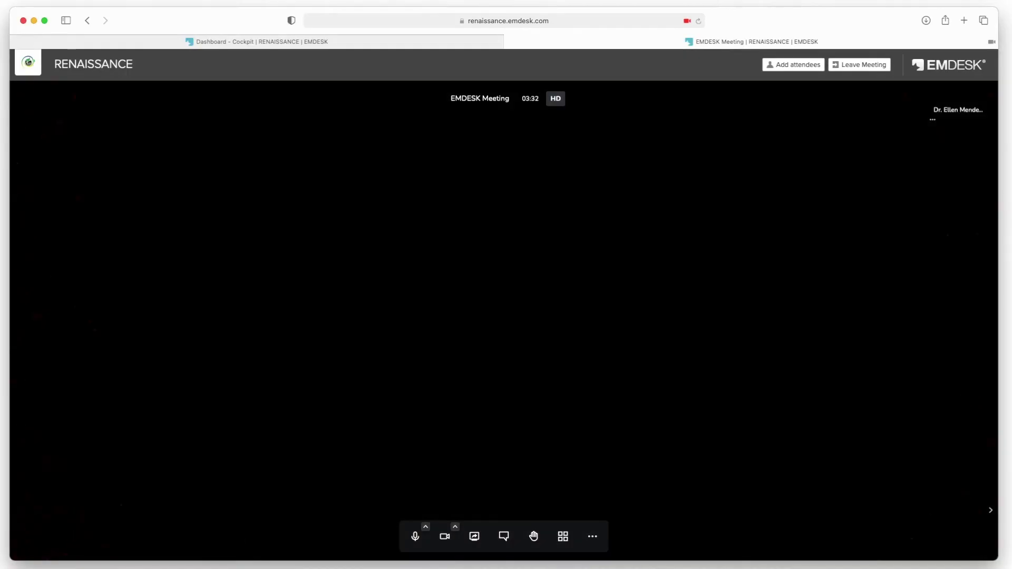
{"action": "left_click", "coordinate": [593, 536]}
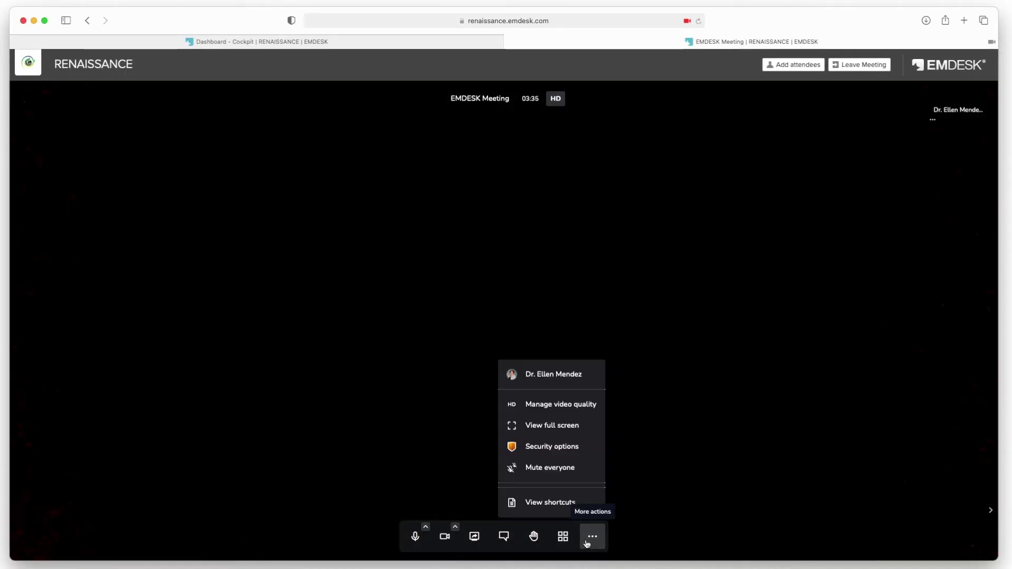
{"action": "left_click", "coordinate": [578, 449]}
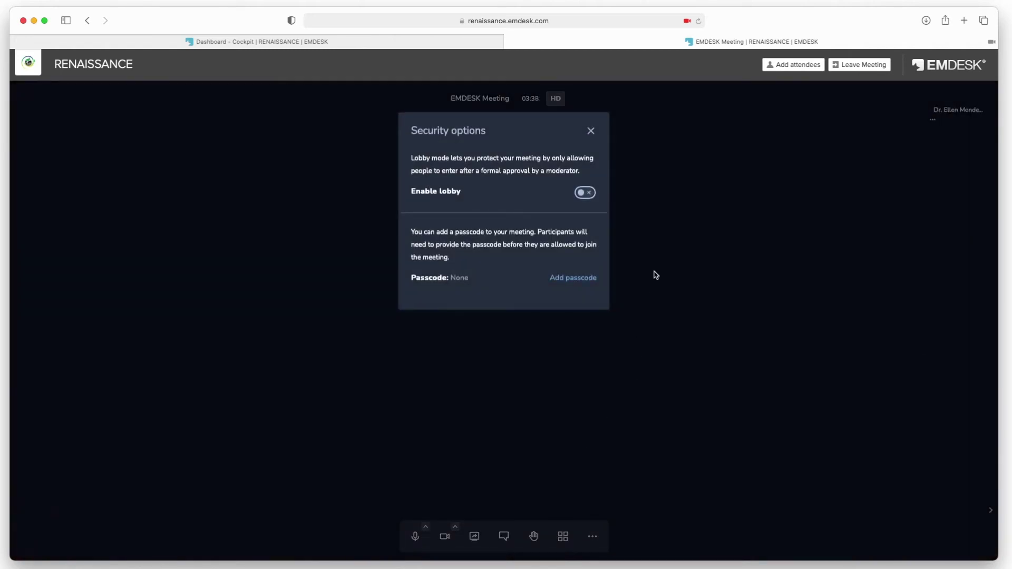
{"action": "left_click", "coordinate": [583, 194]}
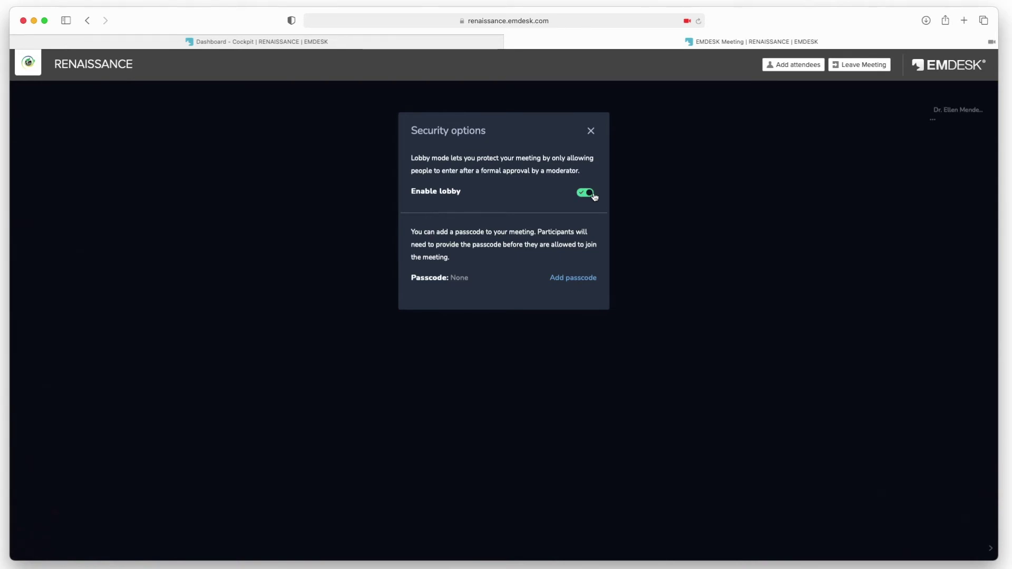
{"action": "left_click", "coordinate": [571, 280]}
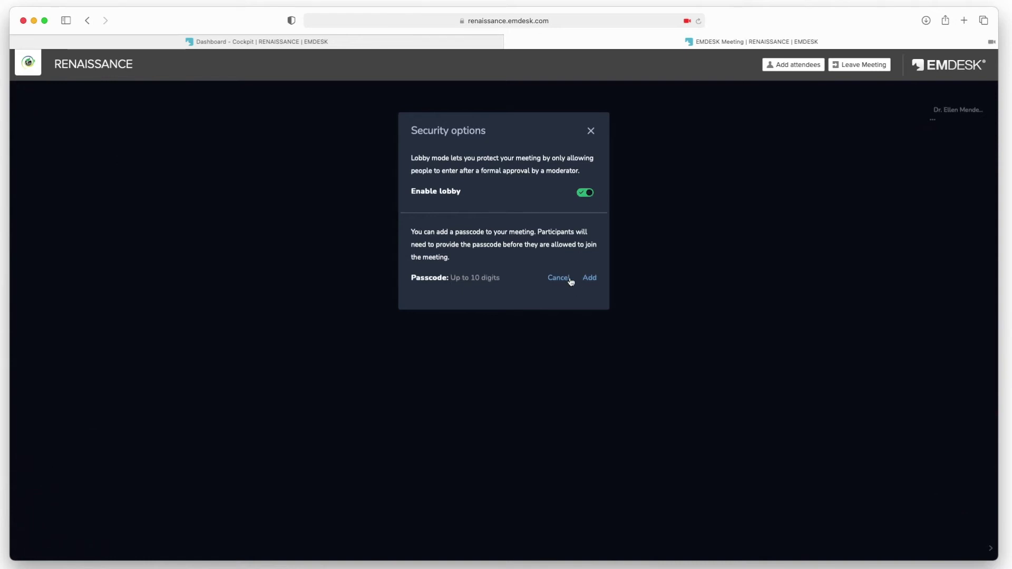
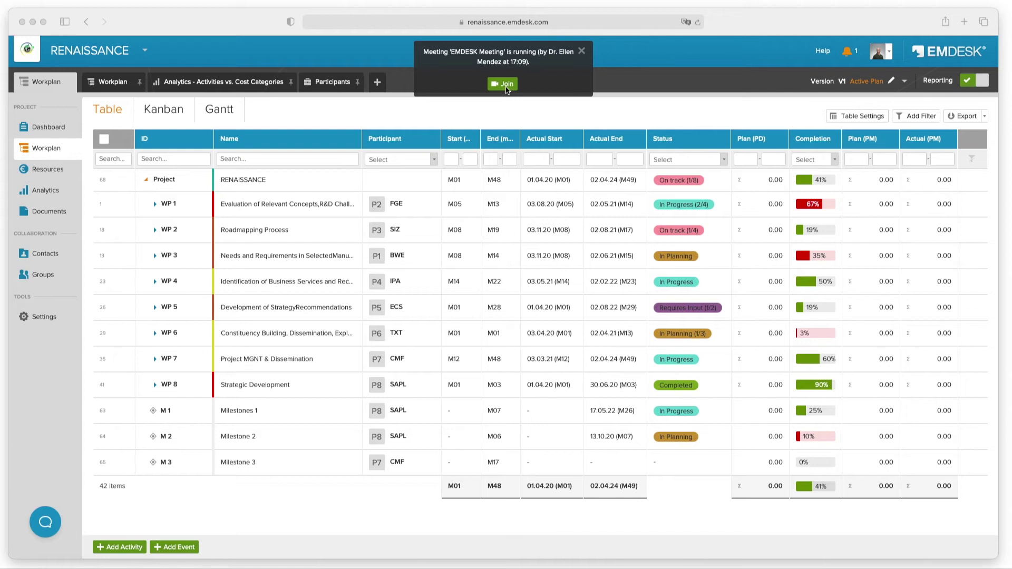
- Open the new notifications to find the option to rejoin the meeting
{"action": "left_click", "coordinate": [851, 56]}
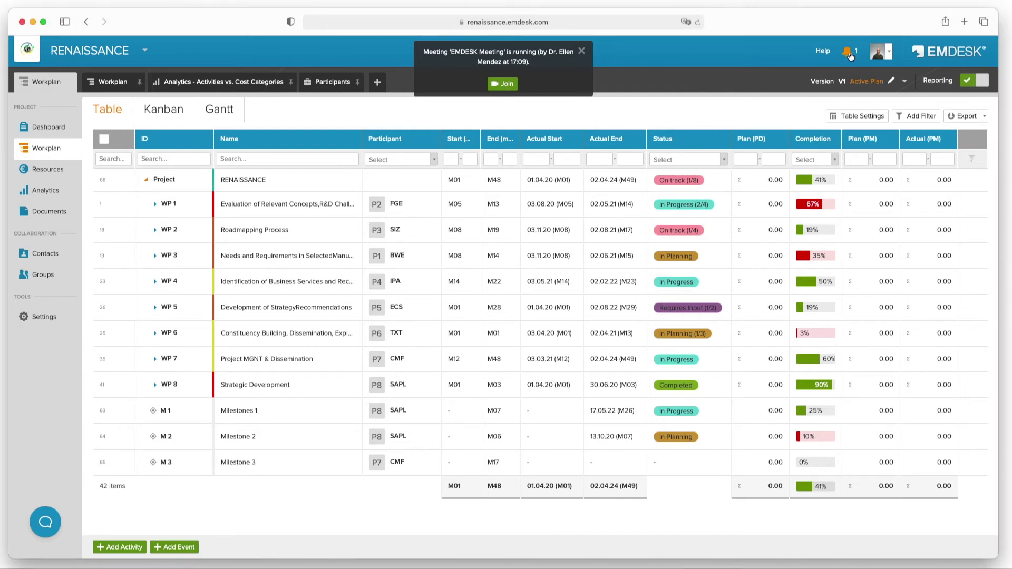
{"action": "left_click", "coordinate": [850, 55]}
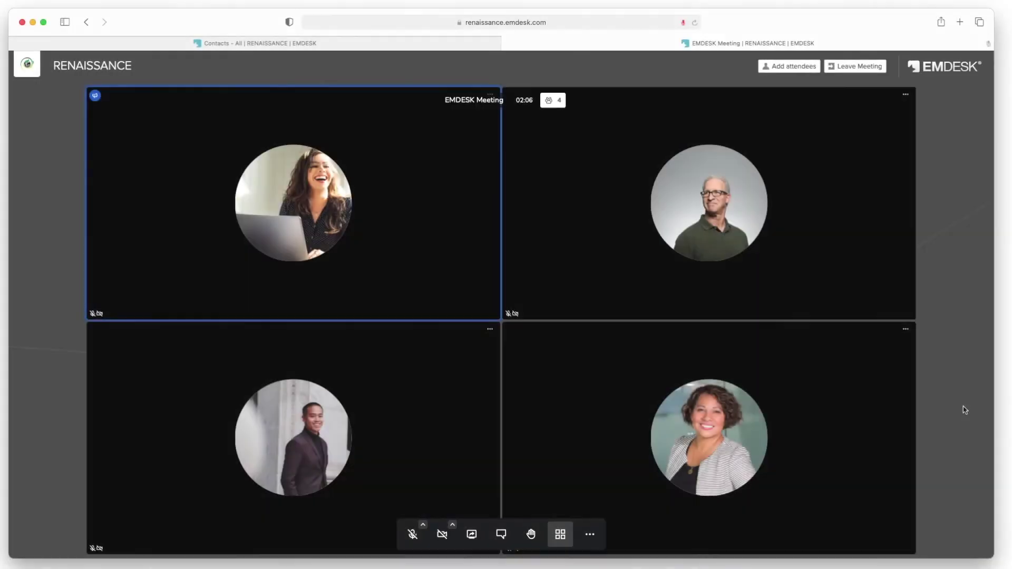
- Grant moderator rights to the lower-left participant, then bring up the Add attendees form
{"action": "left_click", "coordinate": [490, 331]}
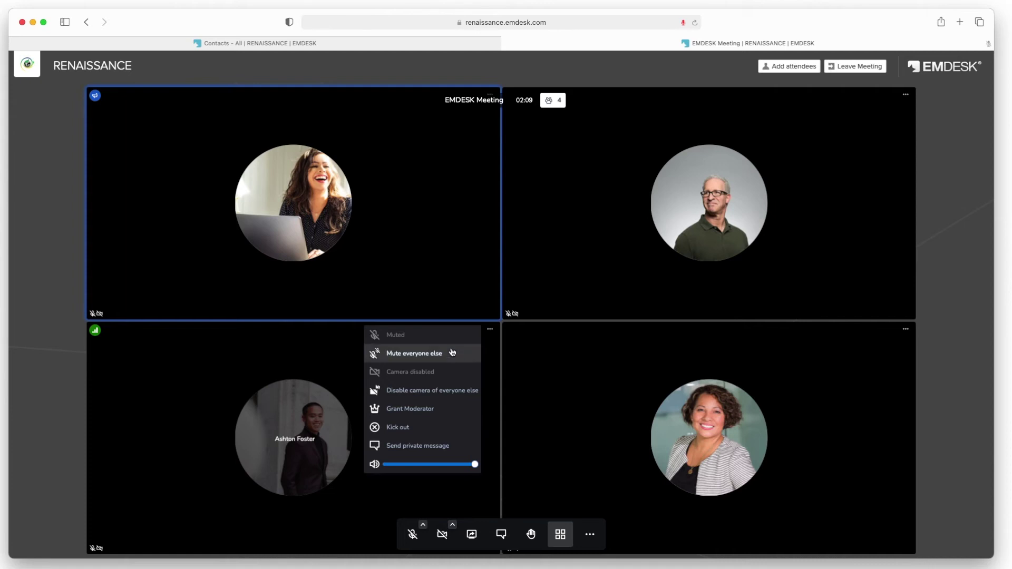
{"action": "left_click", "coordinate": [447, 411]}
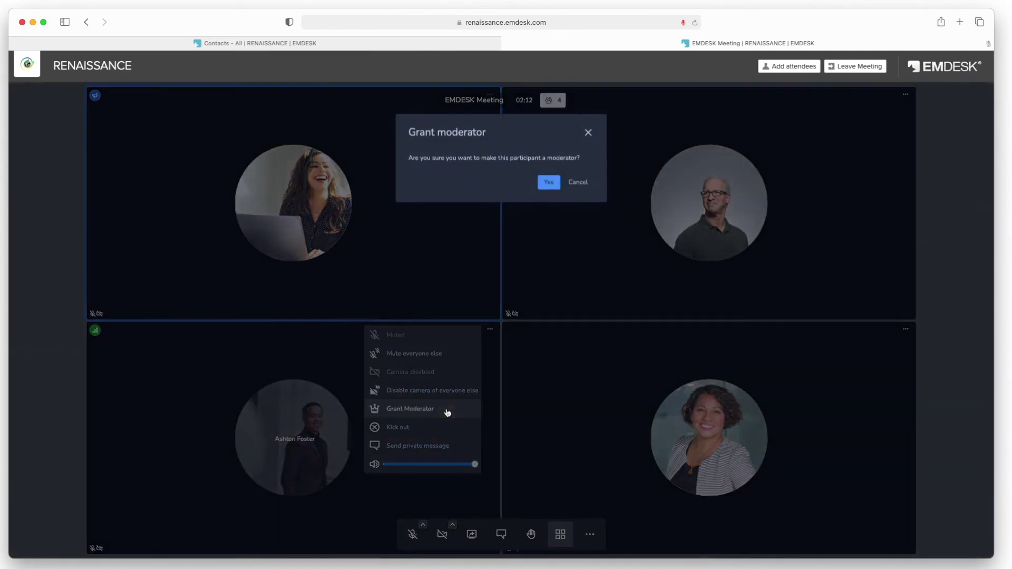
{"action": "left_click", "coordinate": [549, 183]}
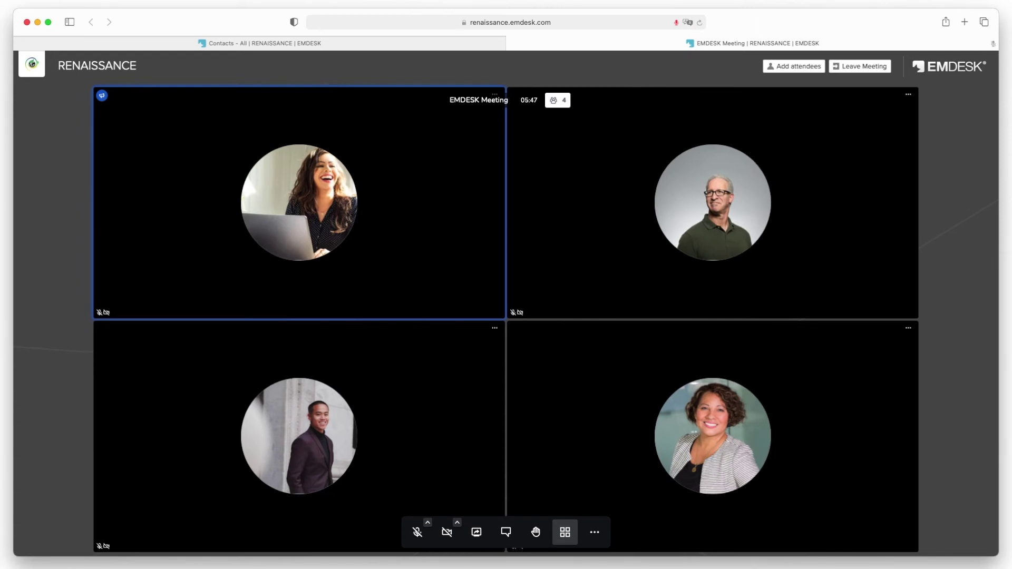
{"action": "left_click", "coordinate": [802, 71]}
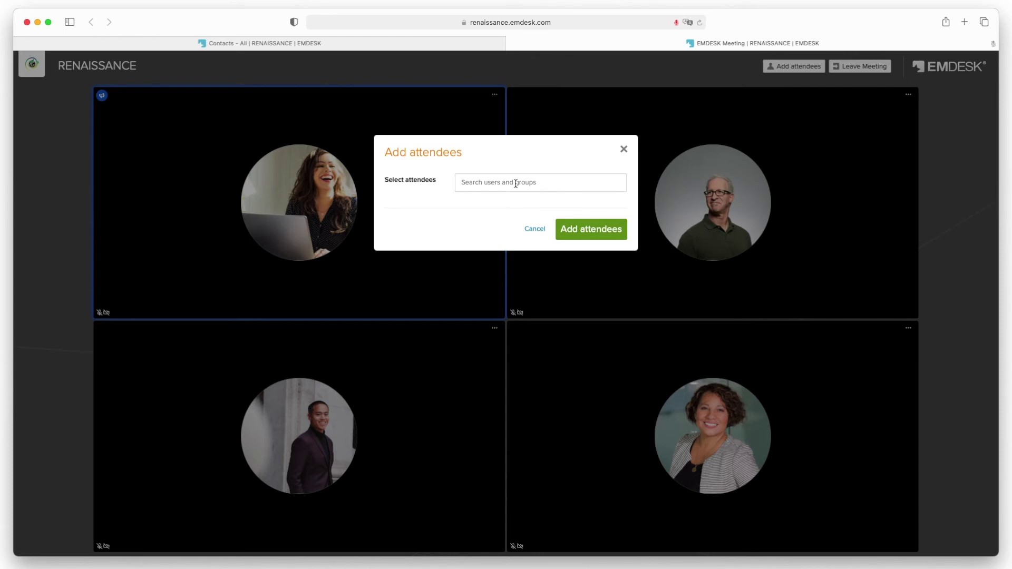
- Pick one more colleague from the users list and send them a meeting invitation
{"action": "left_click", "coordinate": [516, 184]}
{"action": "scroll", "coordinate": [520, 222], "scroll_direction": "down", "scroll_amount": 3}
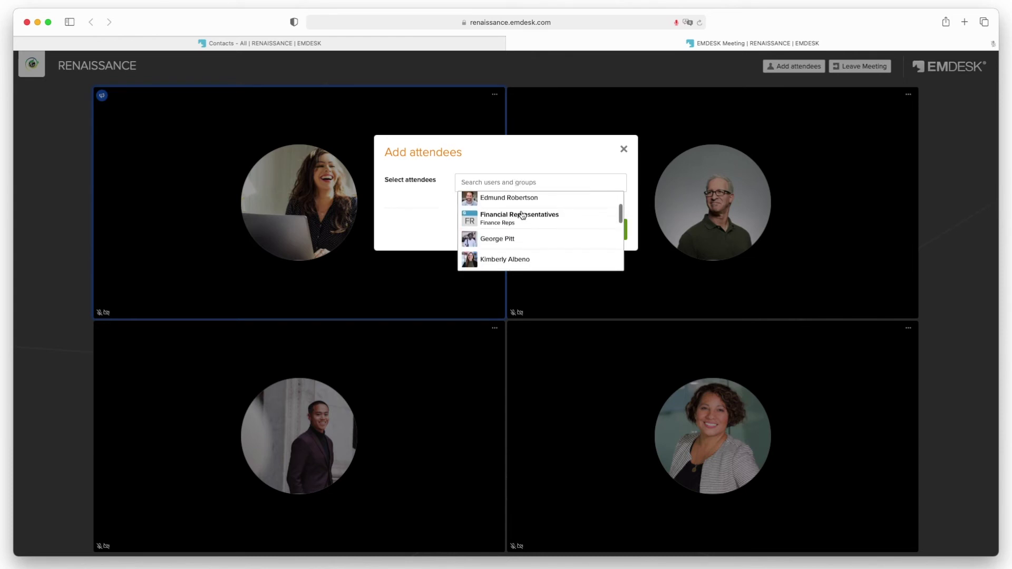
{"action": "left_click", "coordinate": [512, 228]}
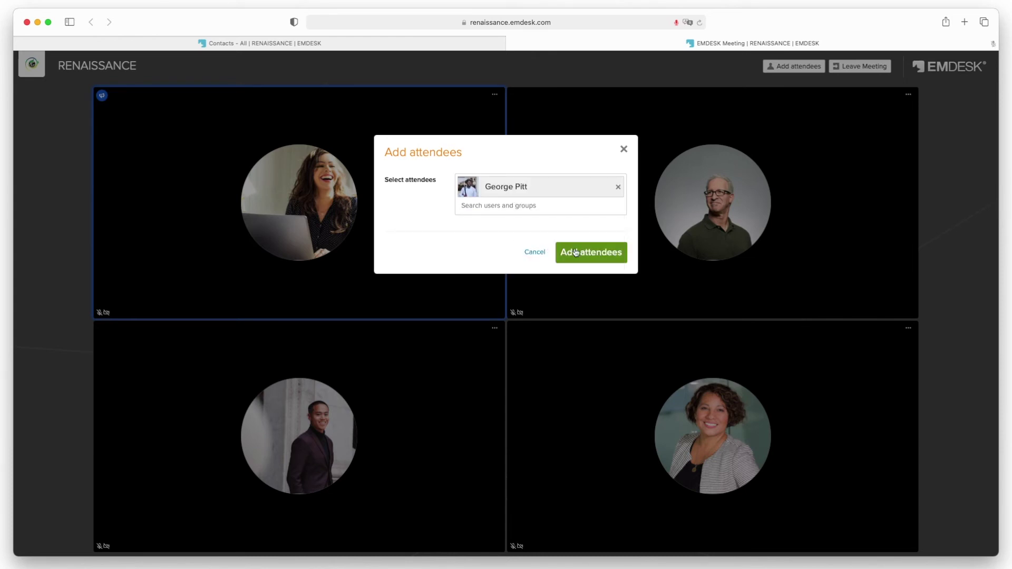
{"action": "left_click", "coordinate": [600, 260]}
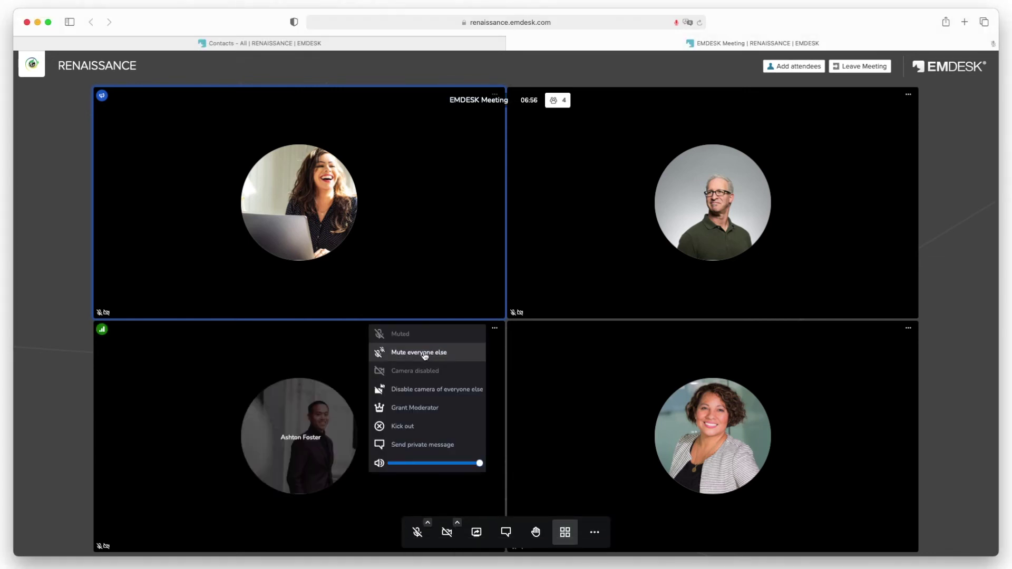
- Mute everyone except the lower-left participant, then kick that participant out
{"action": "left_click", "coordinate": [425, 354]}
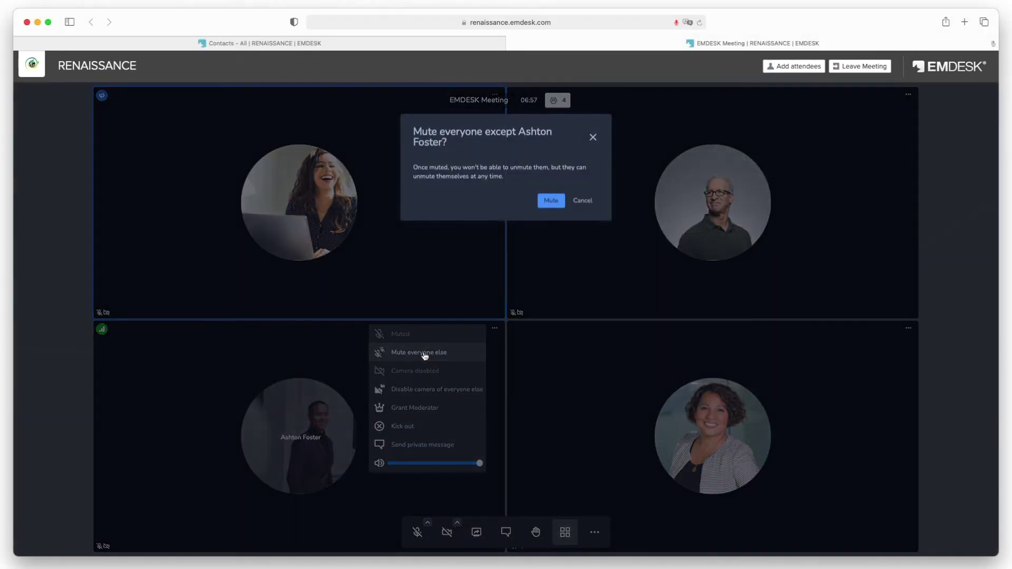
{"action": "left_click", "coordinate": [552, 203]}
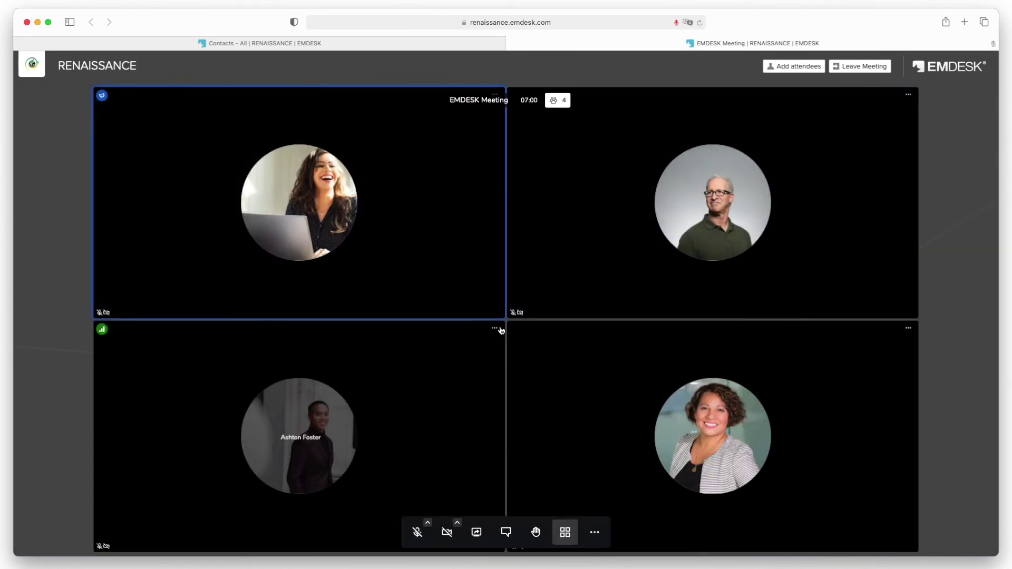
{"action": "left_click", "coordinate": [496, 329]}
{"action": "left_click", "coordinate": [415, 427]}
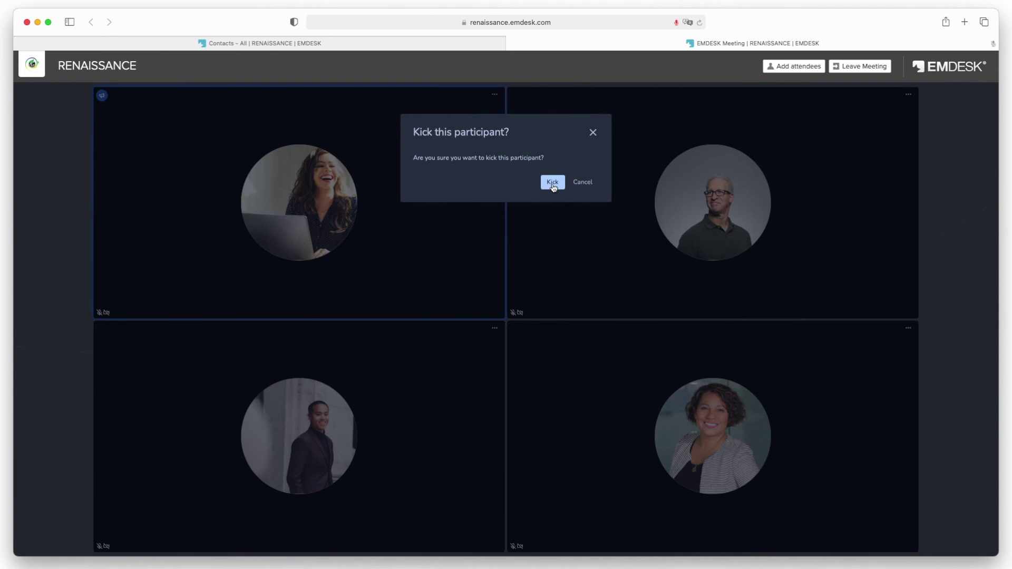
{"action": "left_click", "coordinate": [552, 182]}
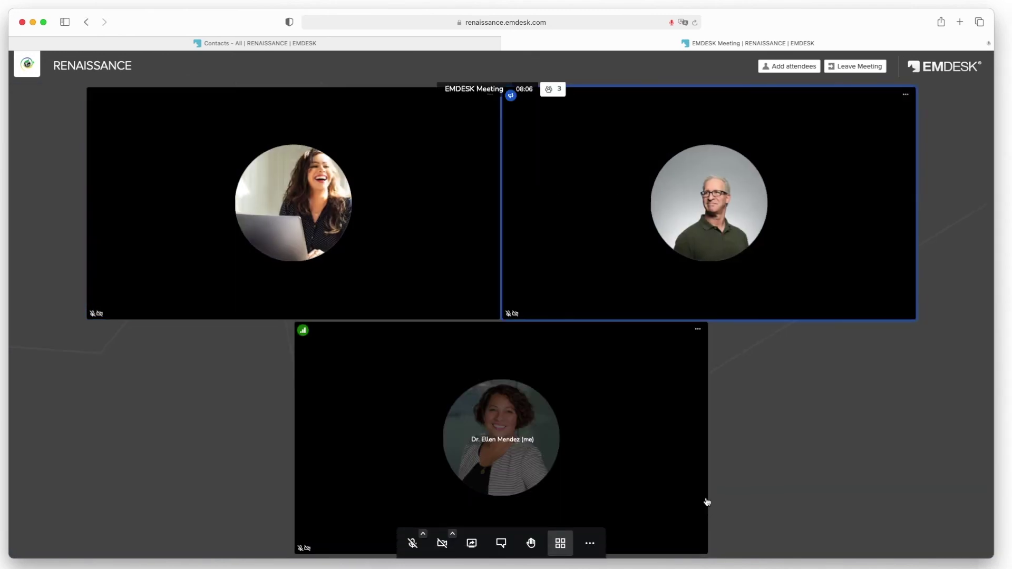
- Open the meeting chat showing 'HI everyone!', click into the message field, then close it
{"action": "left_click", "coordinate": [501, 536]}
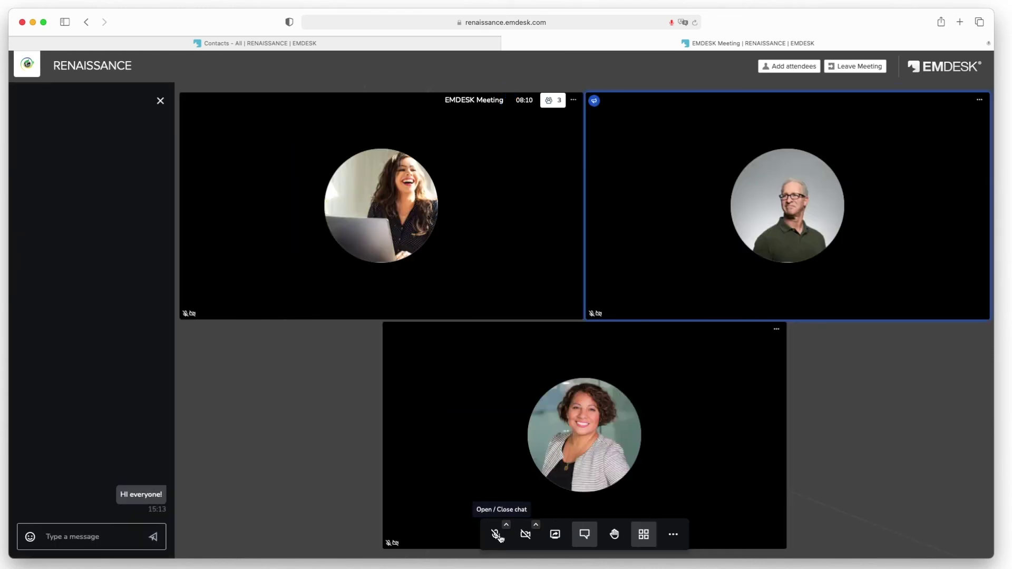
{"action": "left_click", "coordinate": [85, 537]}
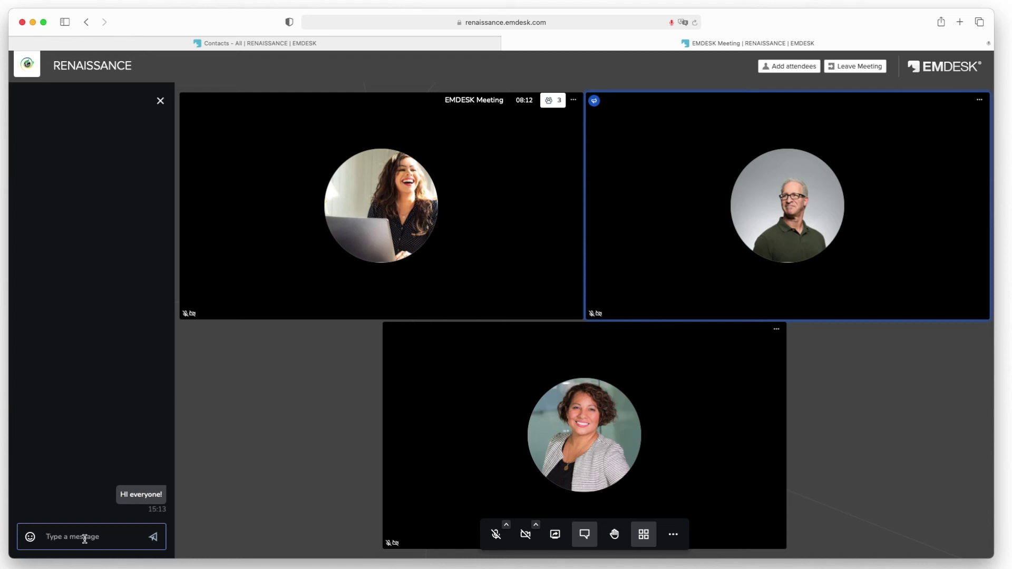
{"action": "left_click", "coordinate": [160, 101]}
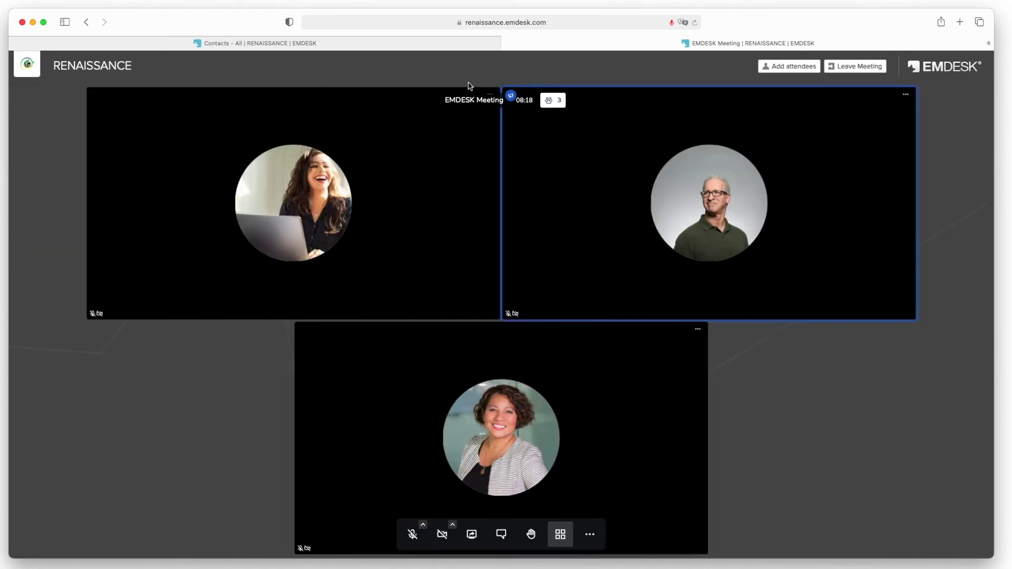
- Start a private message to the upper-left participant from its ⋯ menu, then close the chat
{"action": "left_click", "coordinate": [490, 96]}
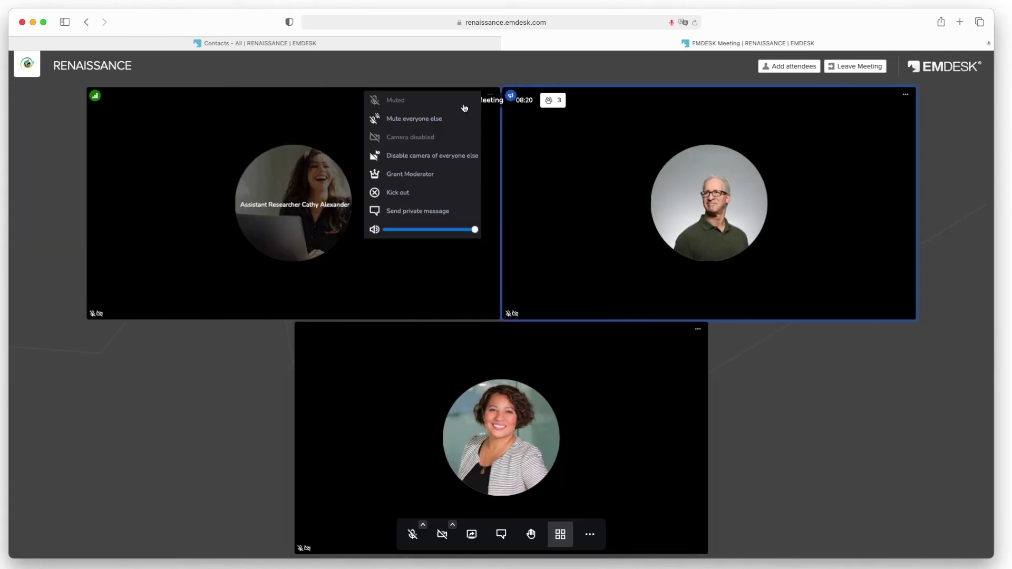
{"action": "left_click", "coordinate": [458, 213]}
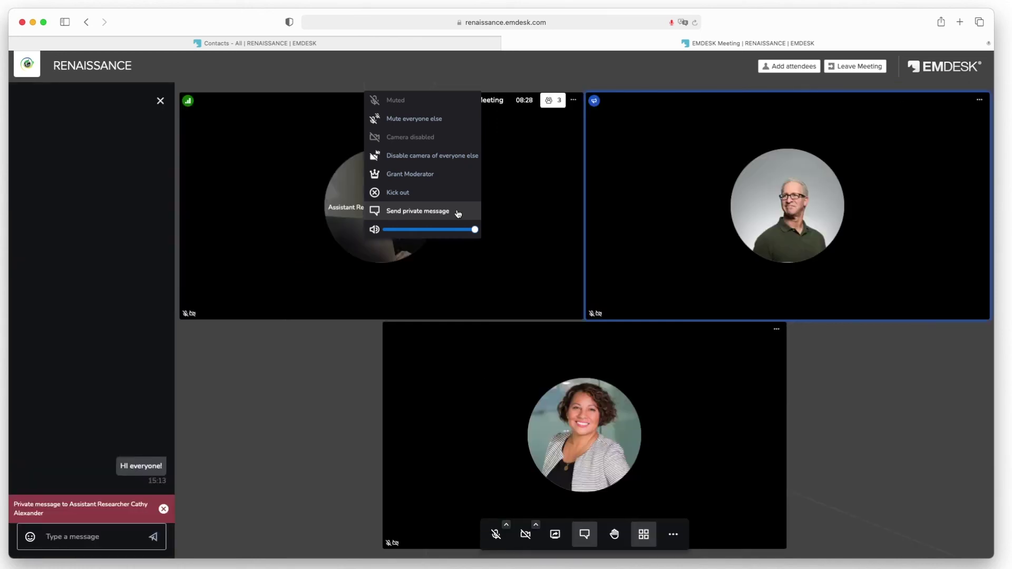
{"action": "left_click", "coordinate": [60, 537]}
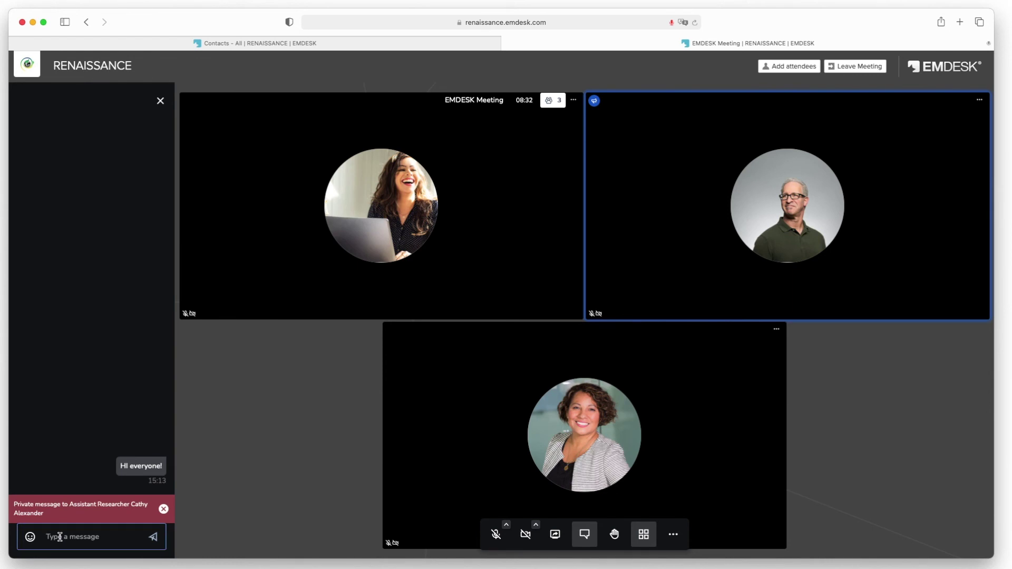
{"action": "left_click", "coordinate": [160, 101]}
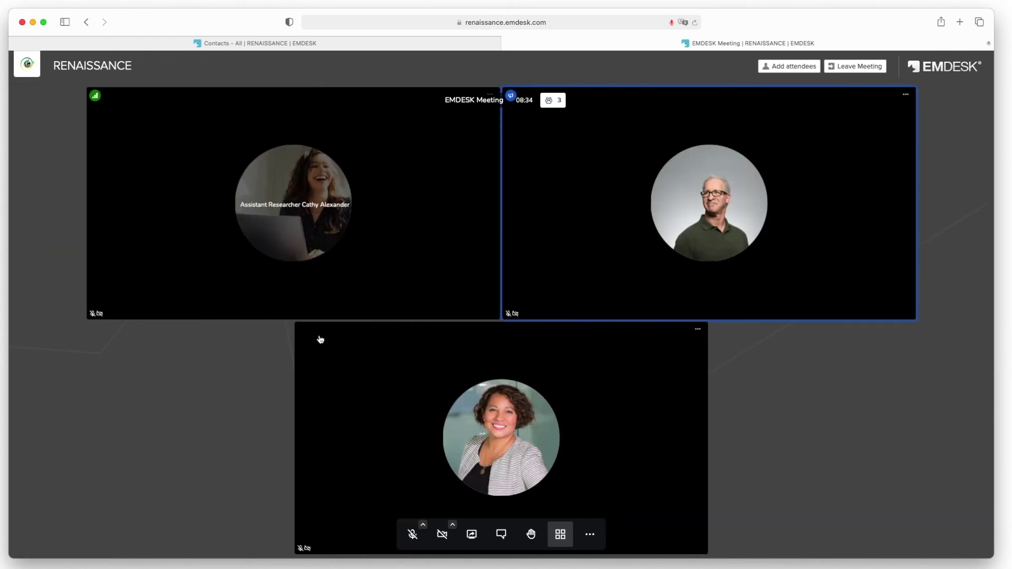
{"action": "left_click", "coordinate": [472, 535]}
{"action": "left_click", "coordinate": [514, 340]}
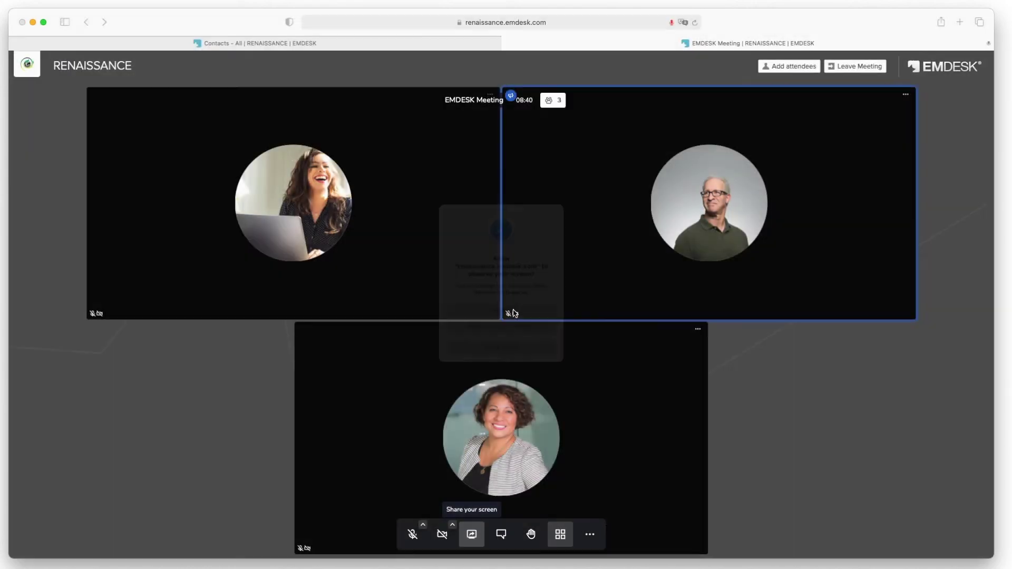
{"action": "left_click", "coordinate": [477, 537]}
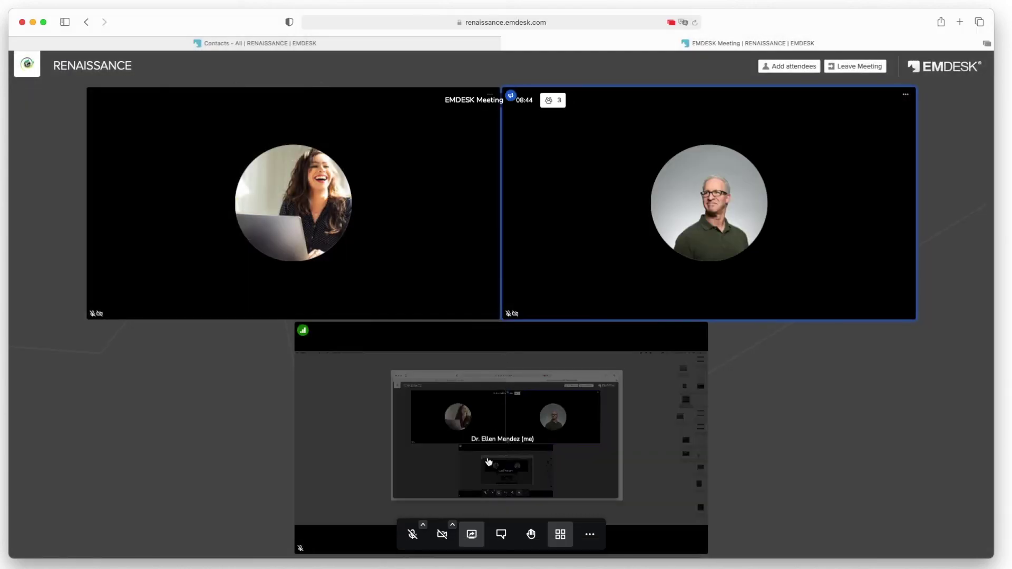
{"action": "left_click", "coordinate": [532, 537]}
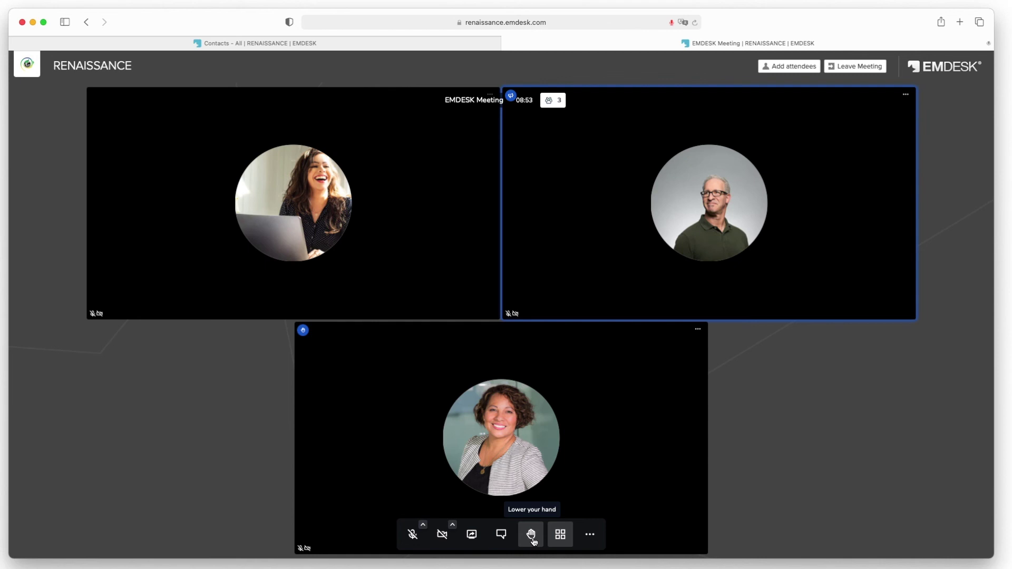
{"action": "left_click", "coordinate": [532, 538]}
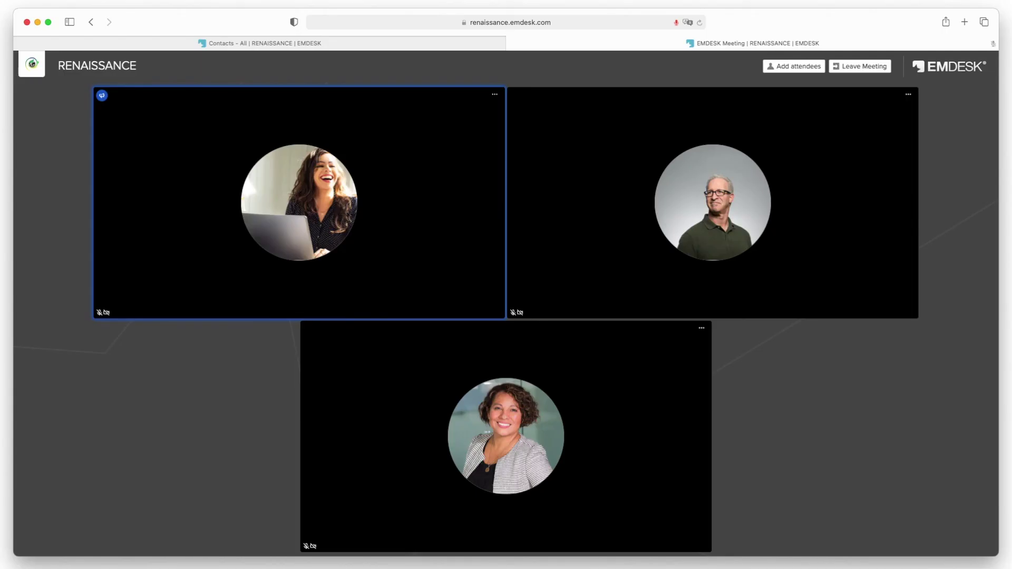
{"action": "mouse_move", "coordinate": [606, 551]}
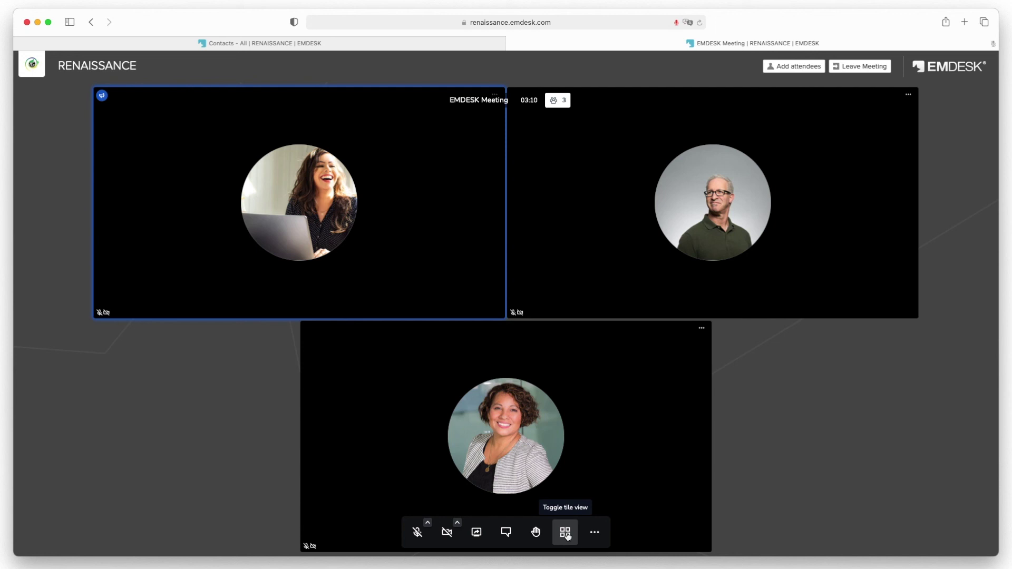
{"action": "left_click", "coordinate": [566, 533]}
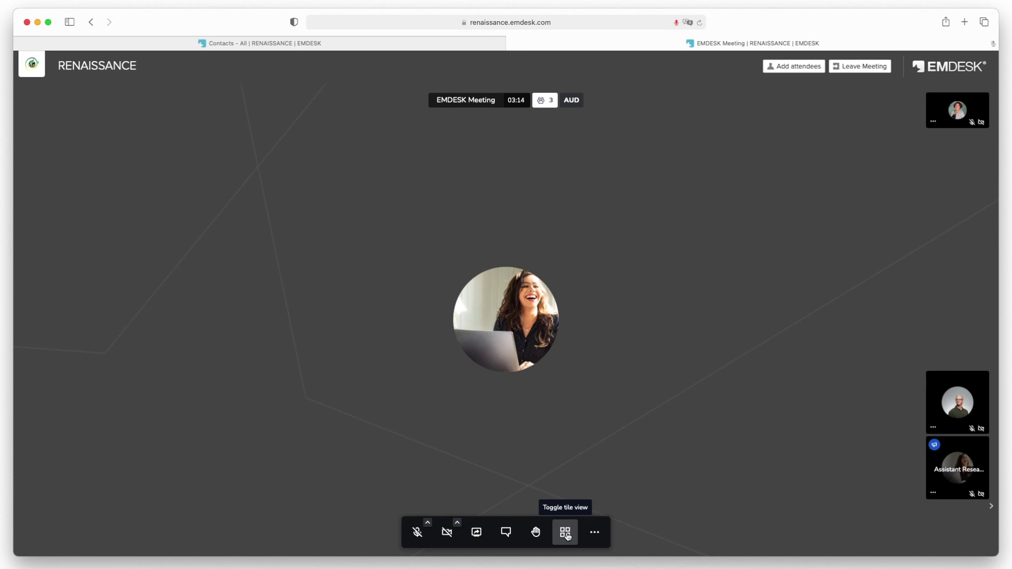
{"action": "left_click", "coordinate": [566, 533]}
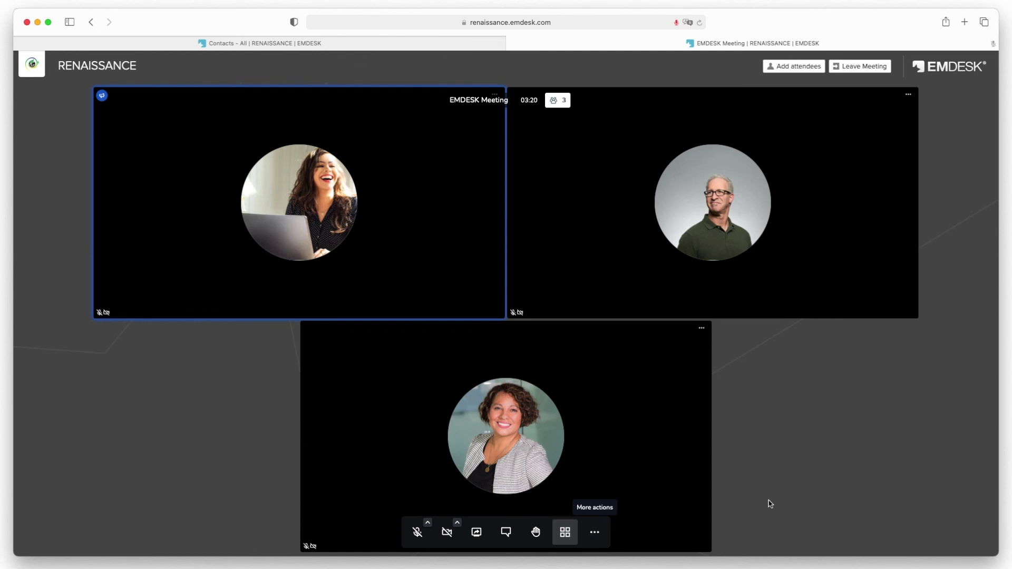
{"action": "left_click", "coordinate": [861, 67]}
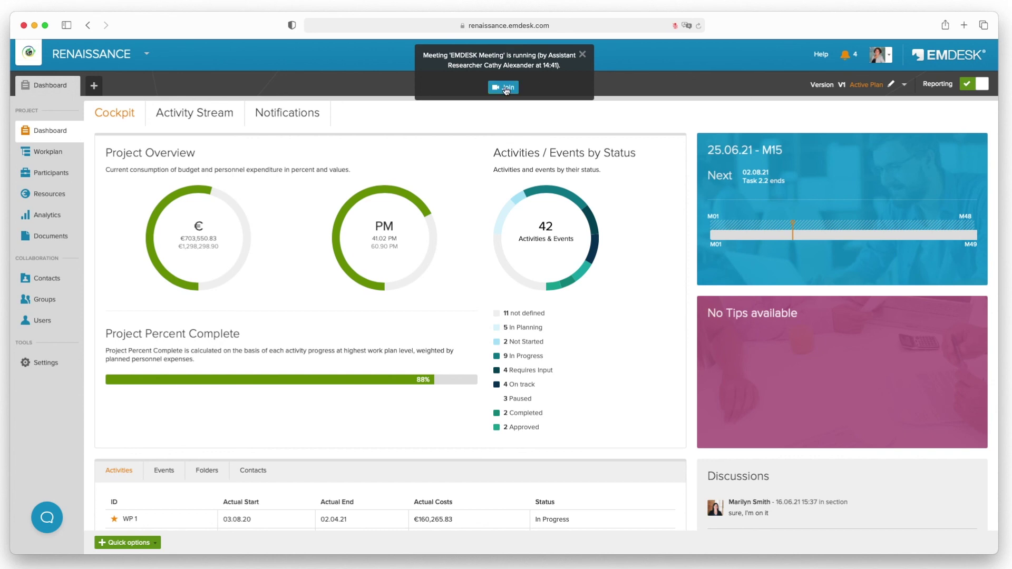
- Show the New Notifications list with four 'EMDESK Meeting' is running alerts
{"action": "left_click", "coordinate": [846, 58]}
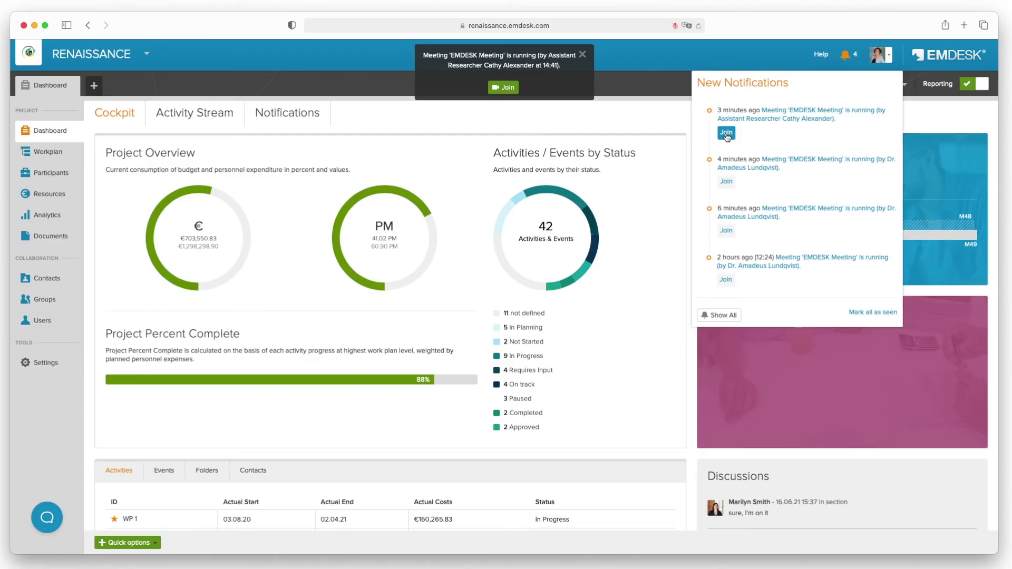